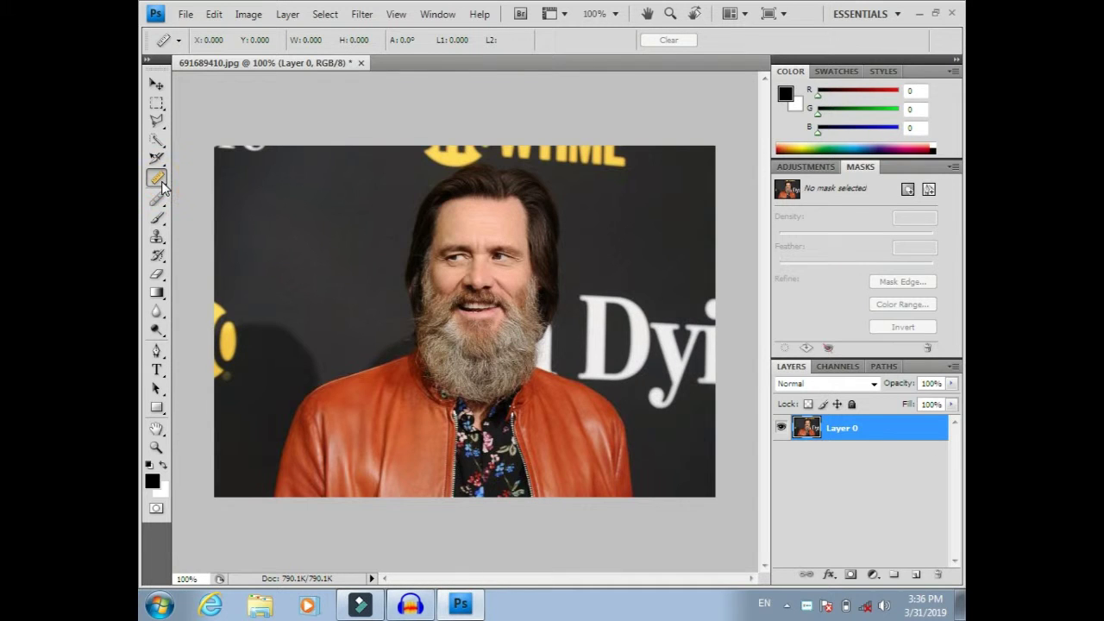
Step: Measure from the beard up to the forehead with the Ruler tool, then clear the measurement
{"action": "right_click", "coordinate": [161, 187]}
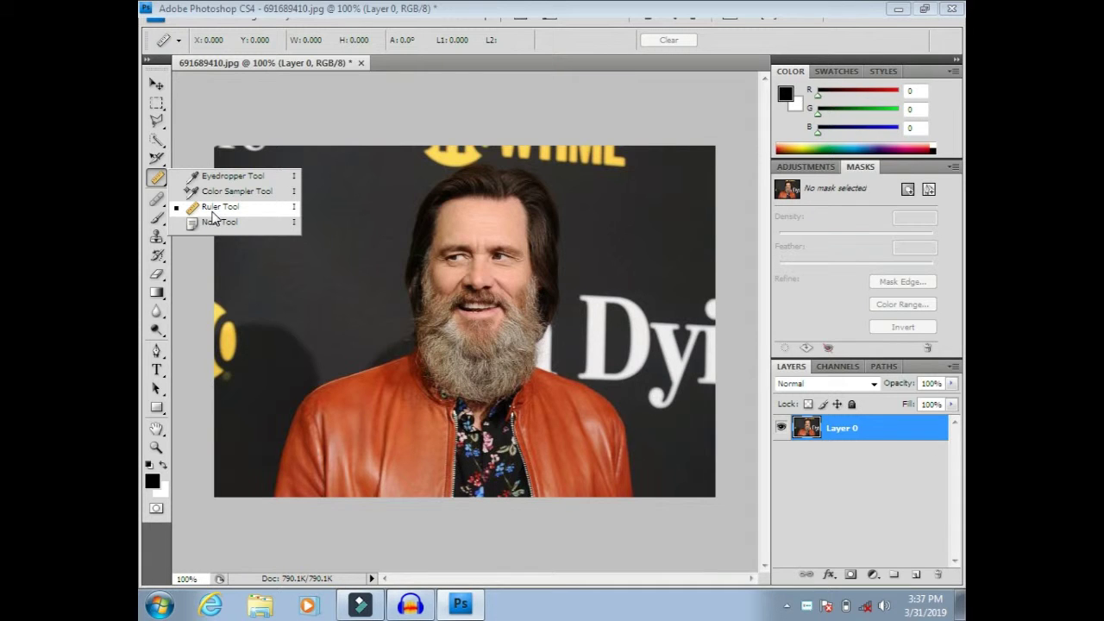
{"action": "left_click", "coordinate": [213, 210]}
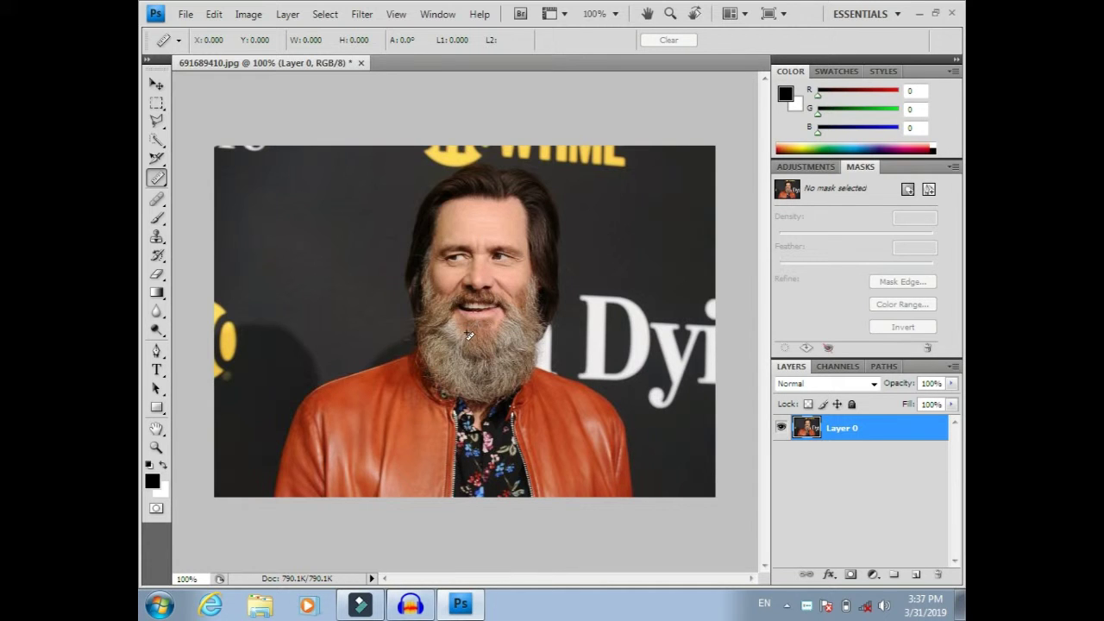
{"action": "left_click_drag", "start_coordinate": [465, 333], "coordinate": [493, 177]}
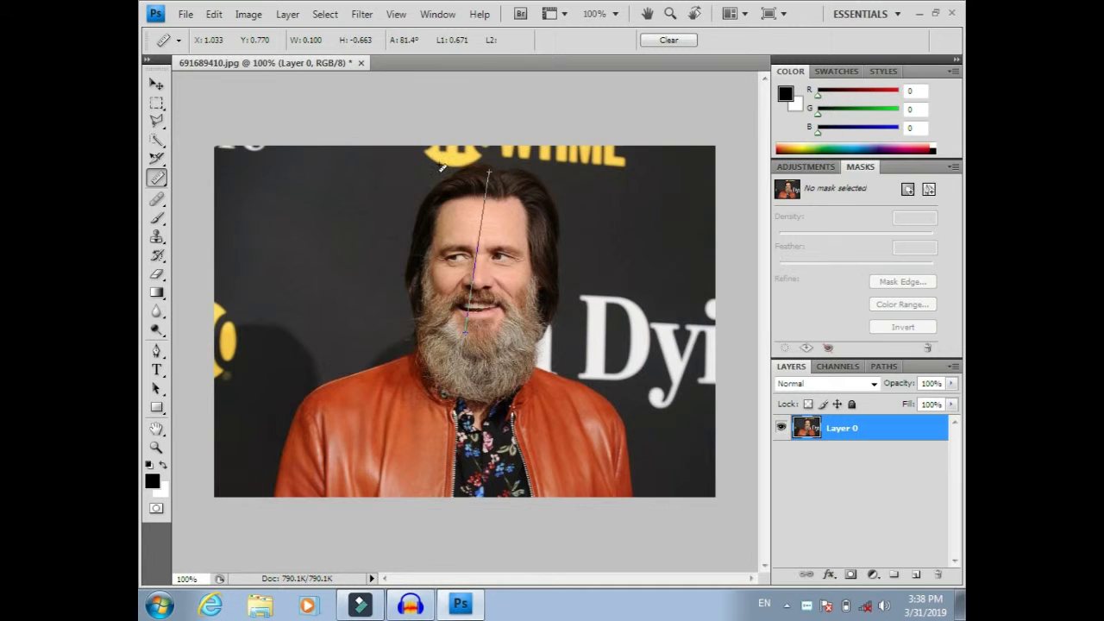
{"action": "left_click", "coordinate": [671, 38]}
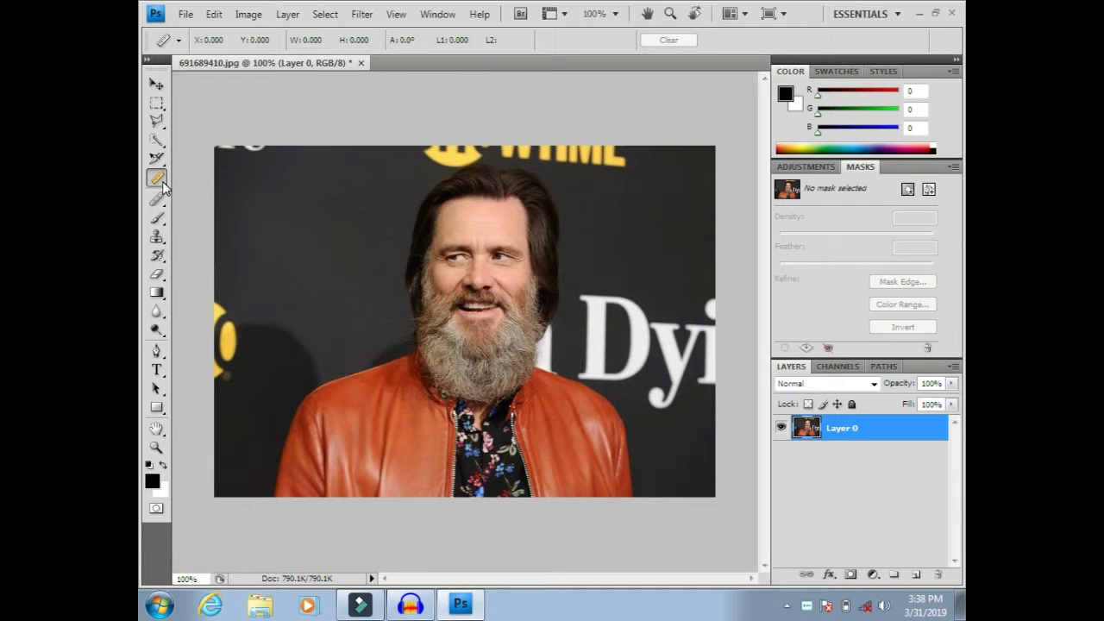
Step: Add a note reading 'djkjskh' on the dark background left of the face
{"action": "left_click", "coordinate": [160, 183]}
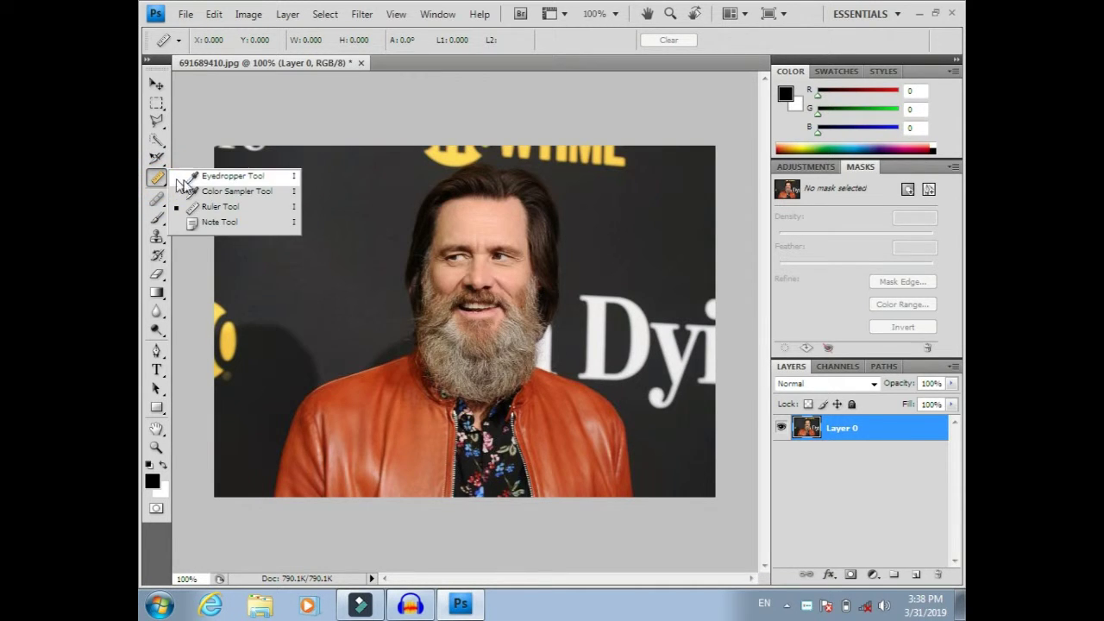
{"action": "left_click", "coordinate": [196, 223]}
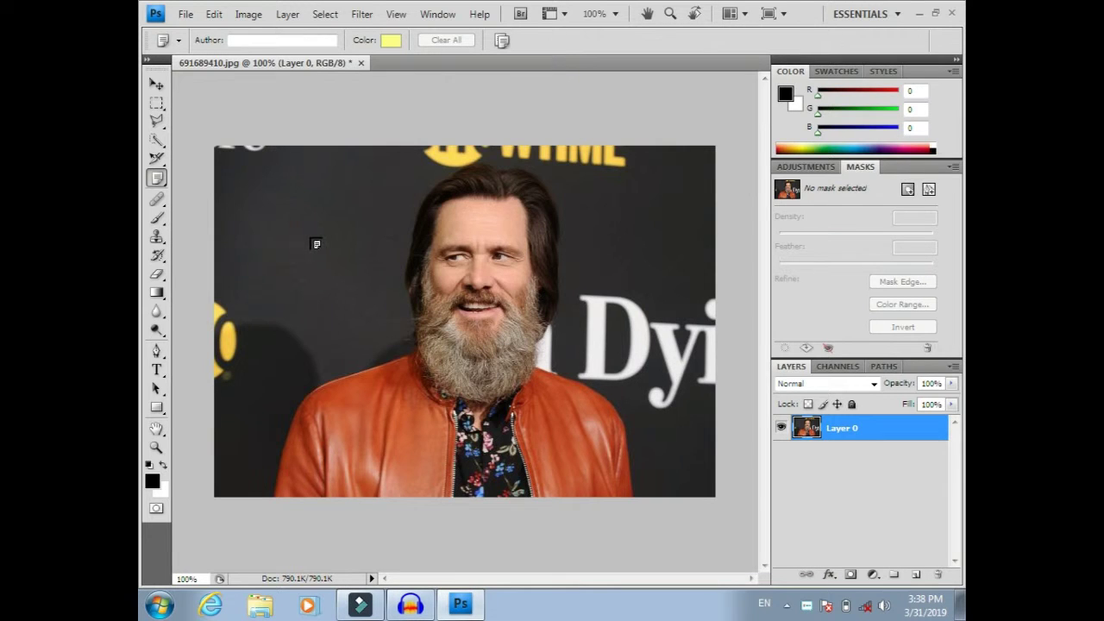
{"action": "left_click", "coordinate": [312, 231]}
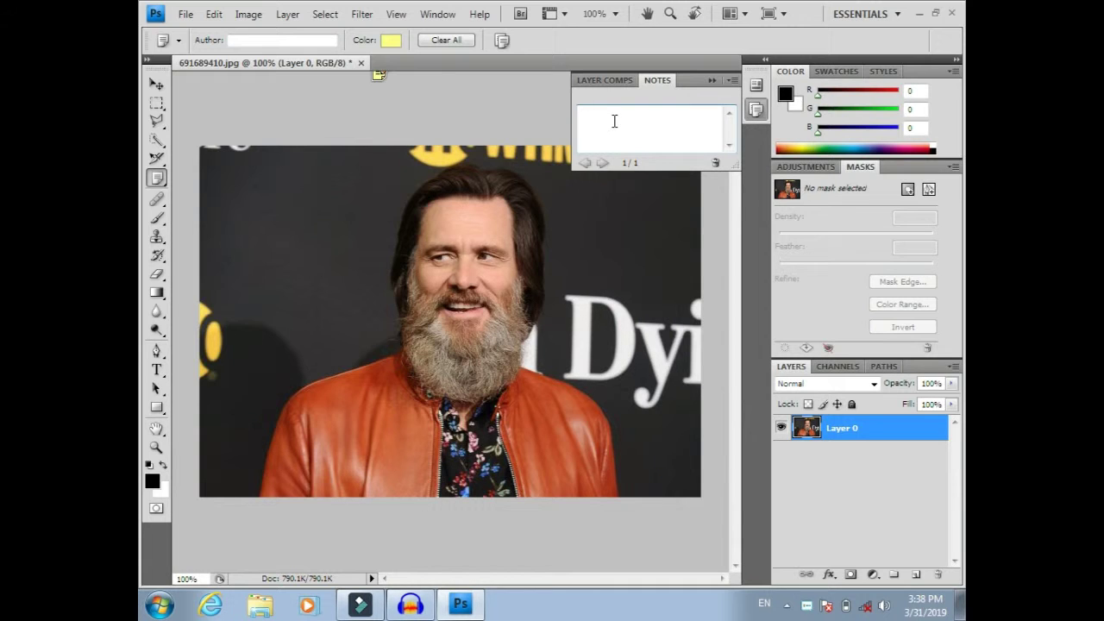
{"action": "type", "text": "djkjskh"}
Step: Close the Notes panel and the Layer Comps panel group
{"action": "left_click", "coordinate": [731, 79]}
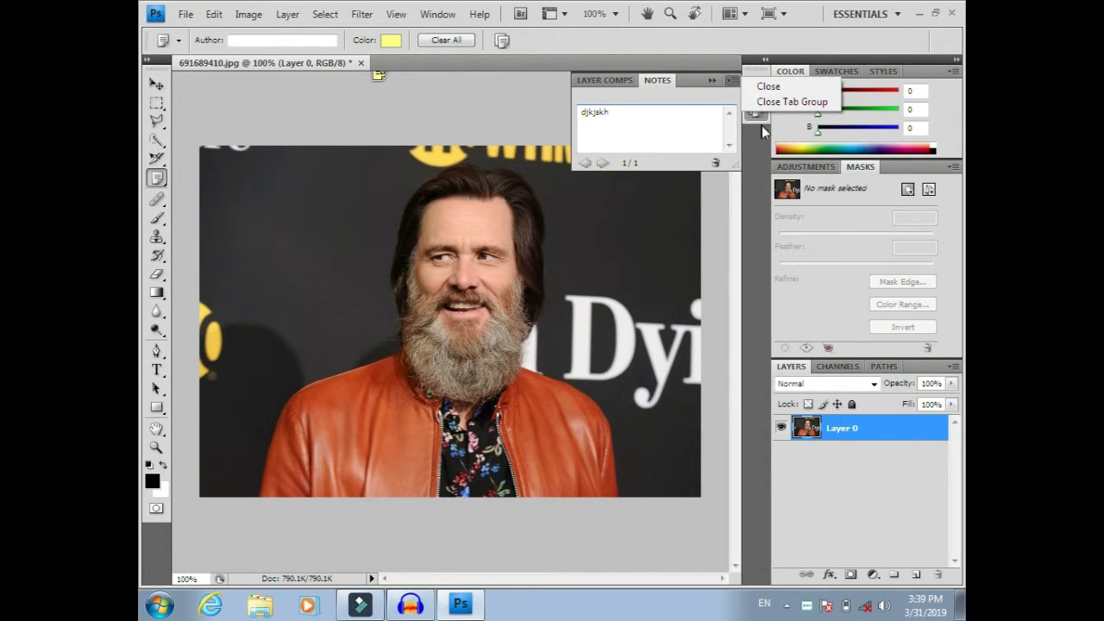
{"action": "left_click", "coordinate": [767, 86]}
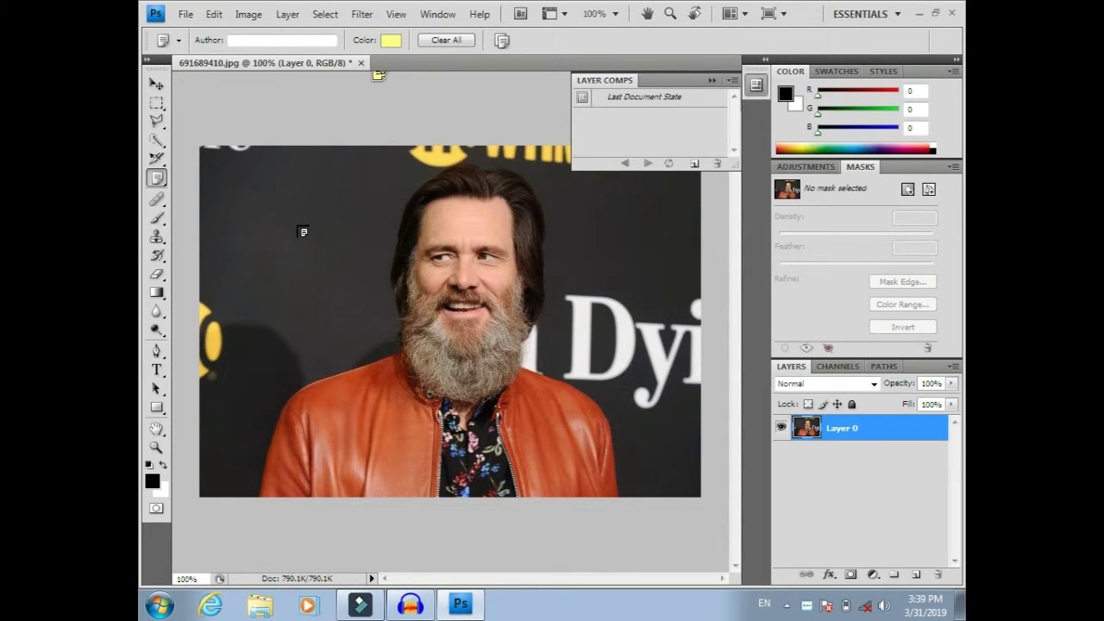
{"action": "left_click", "coordinate": [584, 97]}
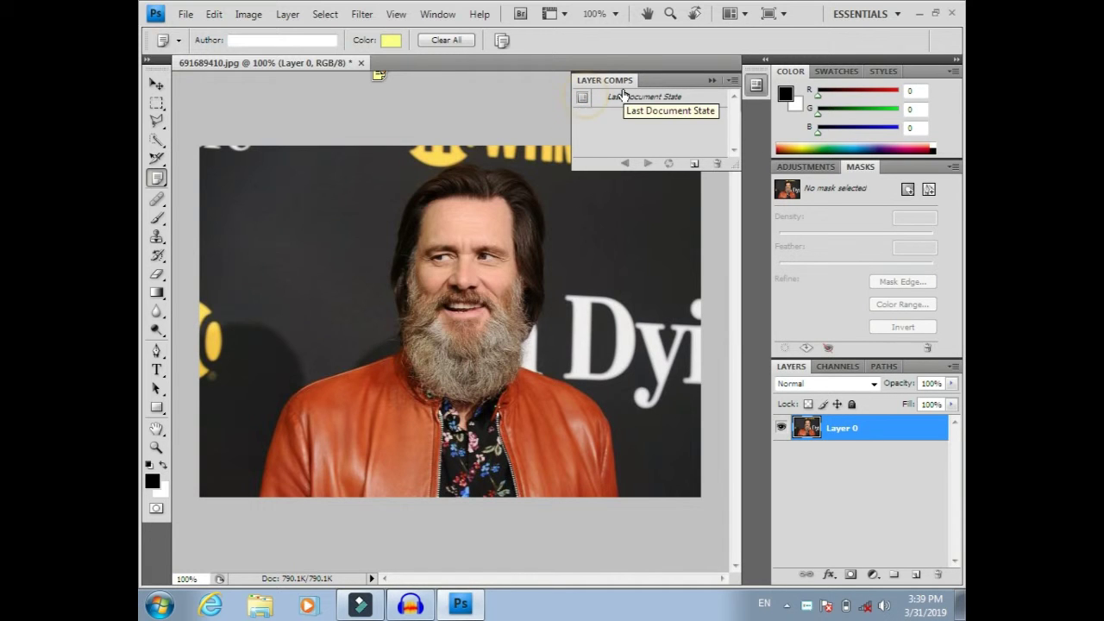
{"action": "left_click", "coordinate": [732, 79]}
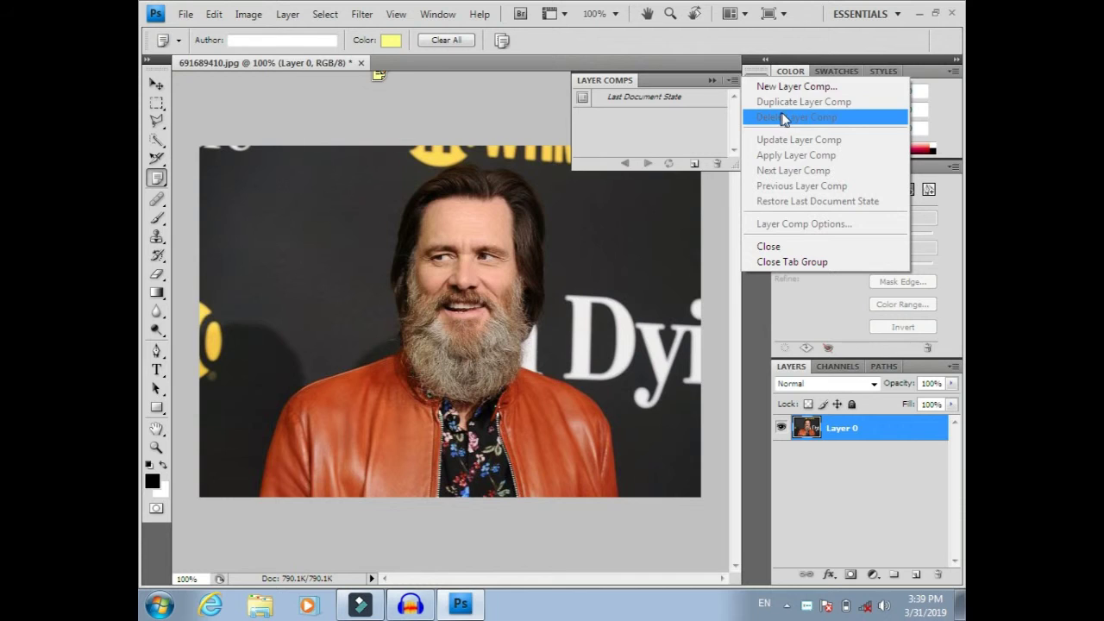
{"action": "left_click", "coordinate": [763, 256]}
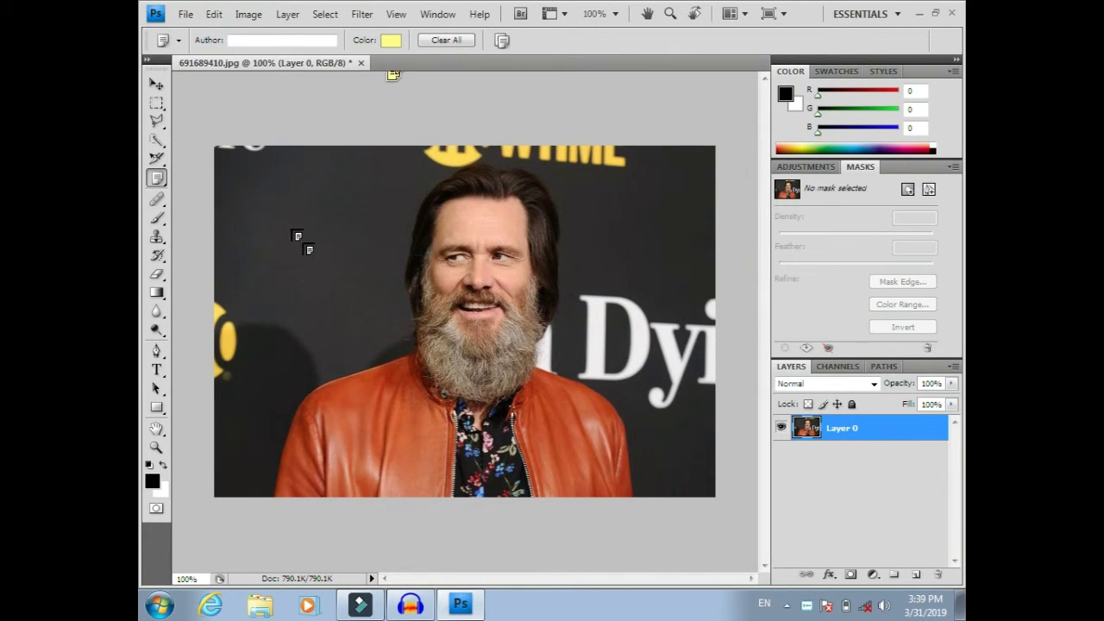
Step: Add a note left of the face and close the Notes and Layer Comps panels
{"action": "left_click", "coordinate": [295, 226]}
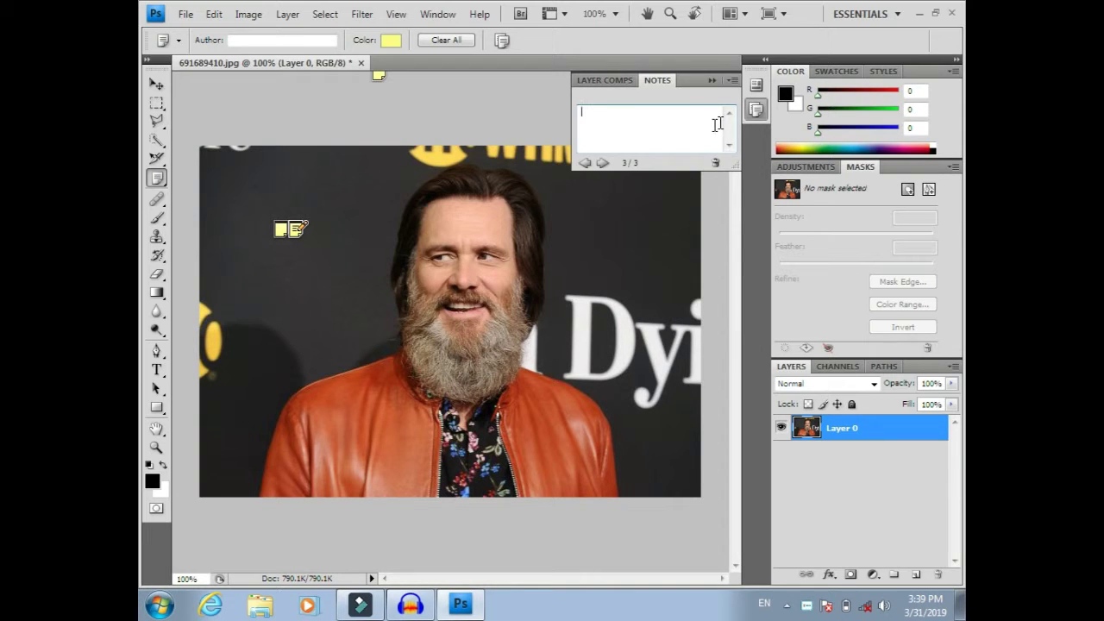
{"action": "right_click", "coordinate": [747, 74]}
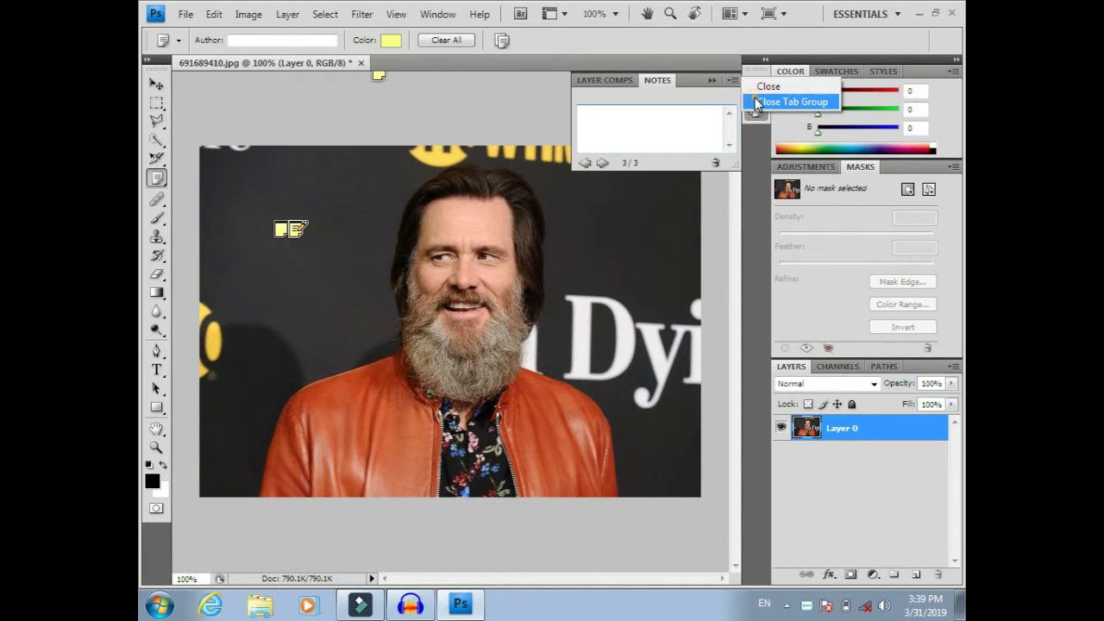
{"action": "left_click", "coordinate": [756, 102]}
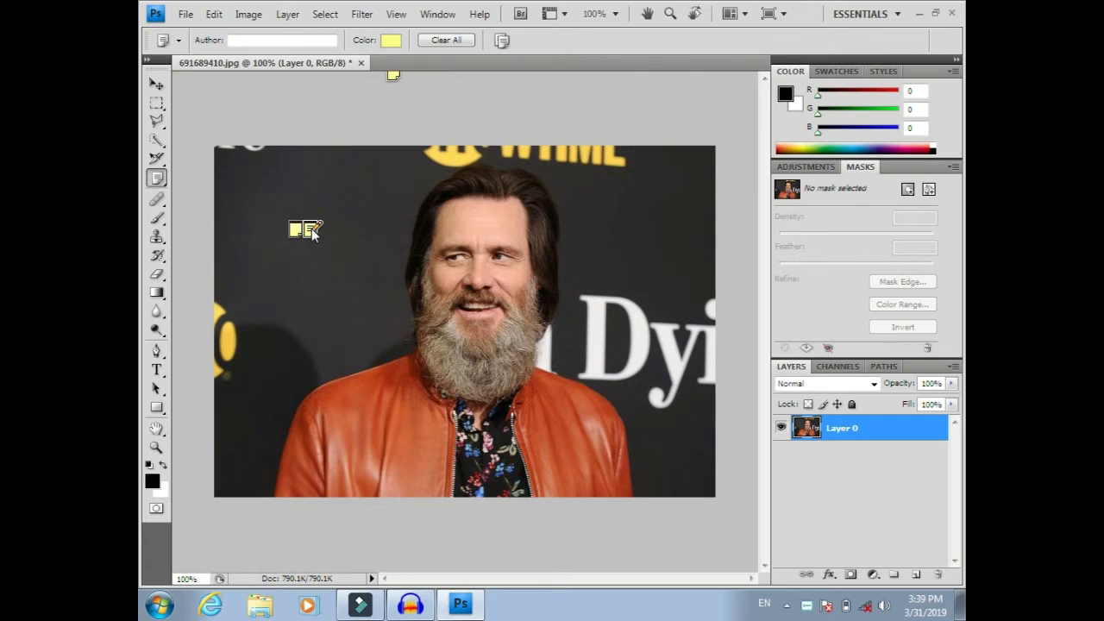
Step: Place a second note beside the first, review both, then close the notes panel group
{"action": "left_click", "coordinate": [312, 228]}
{"action": "left_click", "coordinate": [311, 231]}
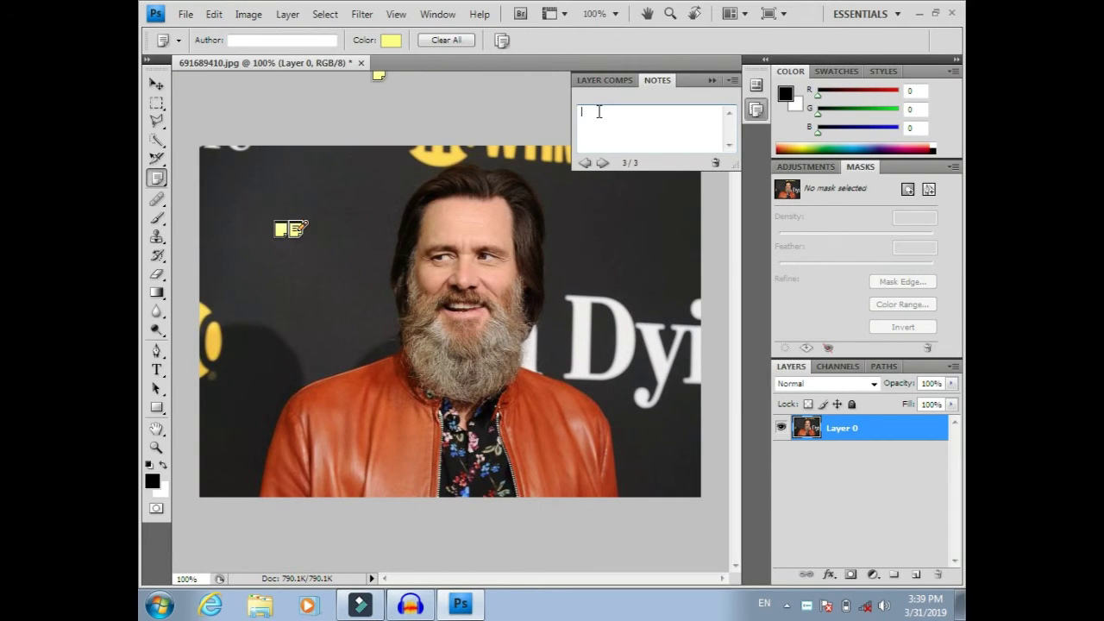
{"action": "left_click", "coordinate": [281, 229]}
{"action": "left_click", "coordinate": [733, 80]}
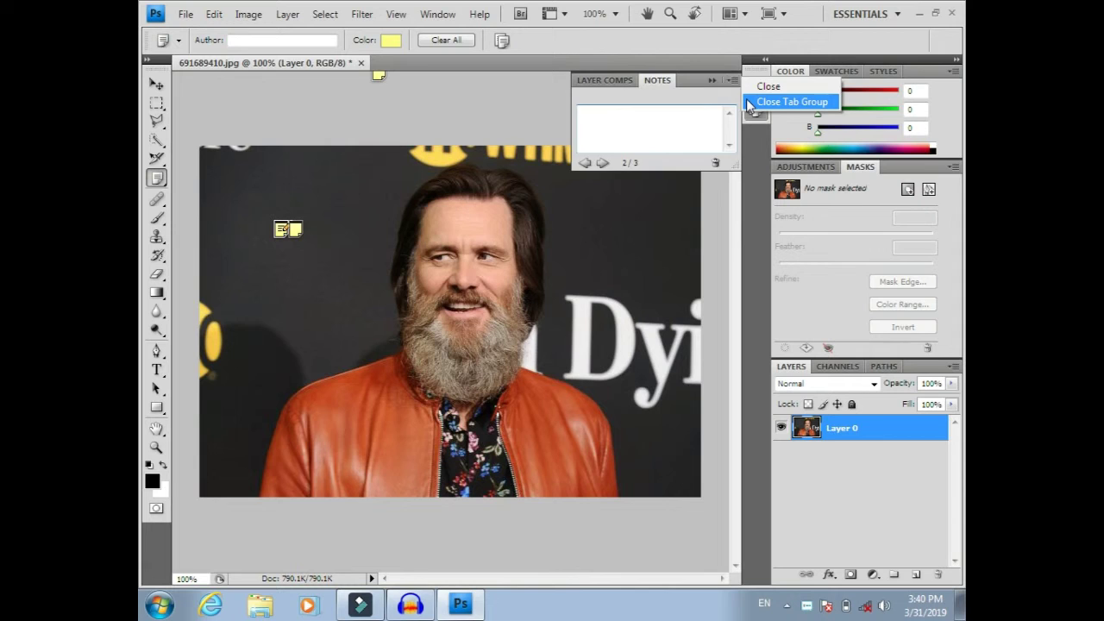
{"action": "left_click", "coordinate": [753, 102]}
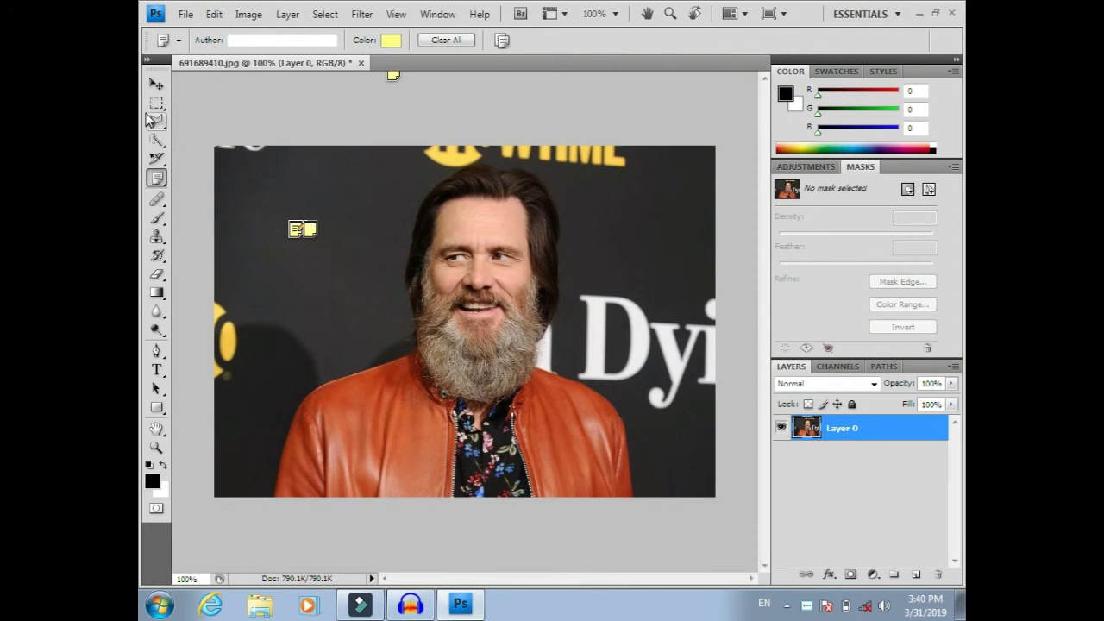